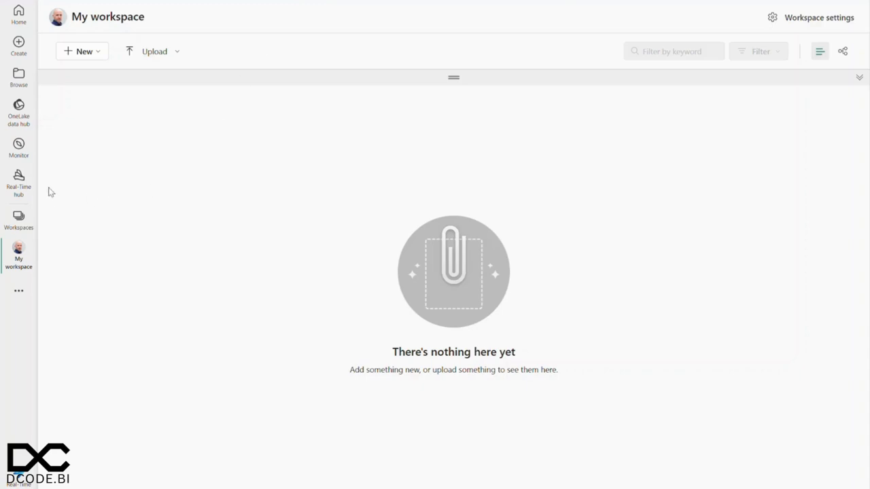
Step: Open the Real-Time hub and examine the Azure Blob Storage events and Fabric workspace item events categories
{"action": "left_click", "coordinate": [21, 189]}
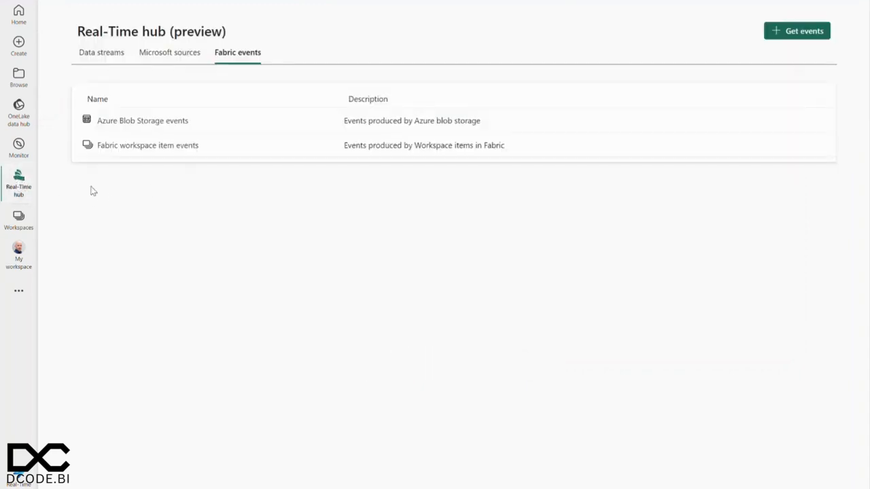
{"action": "left_click", "coordinate": [135, 121]}
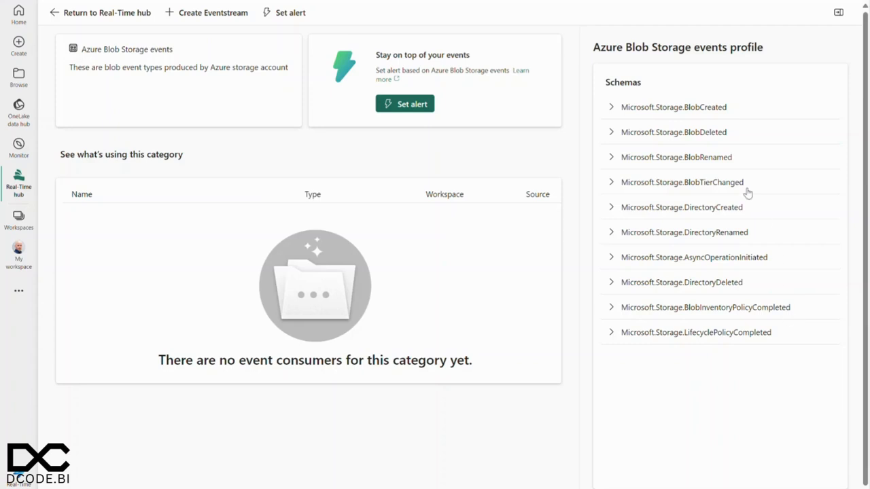
{"action": "left_click", "coordinate": [55, 13]}
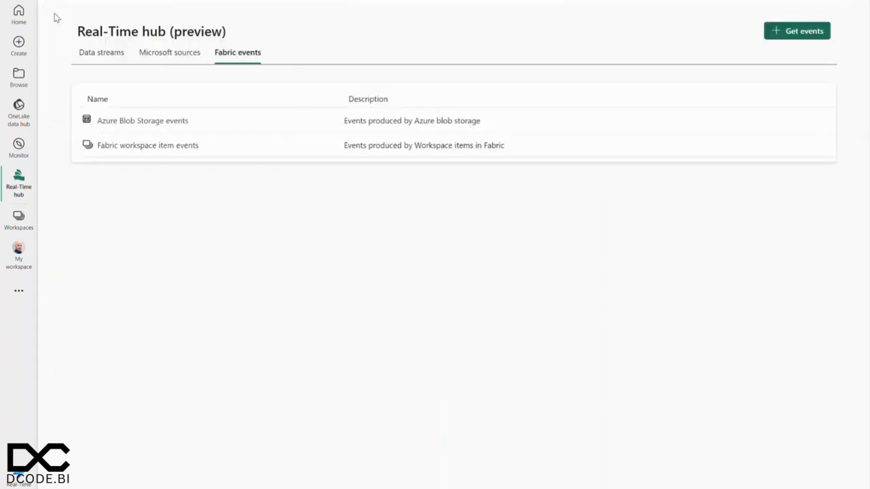
{"action": "left_click", "coordinate": [143, 147]}
Step: Start a new alert from the Azure Blob Storage events category and open the event selection for its source
{"action": "left_click", "coordinate": [135, 122]}
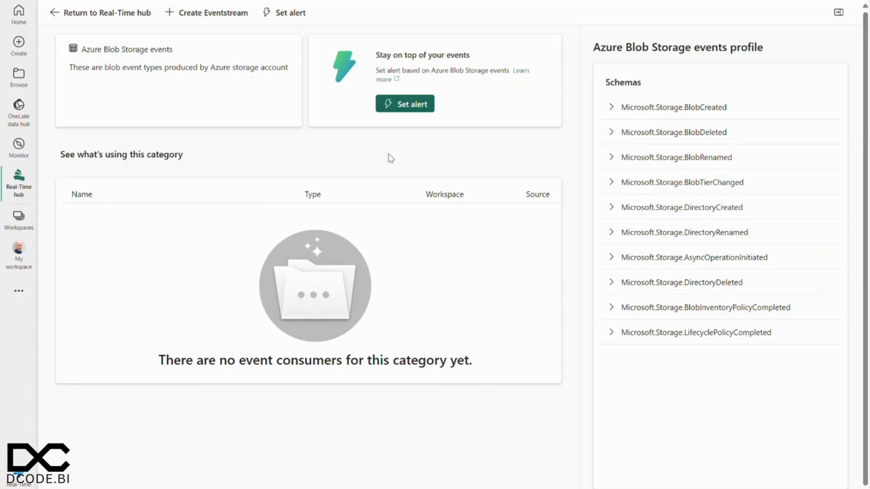
{"action": "left_click", "coordinate": [409, 107]}
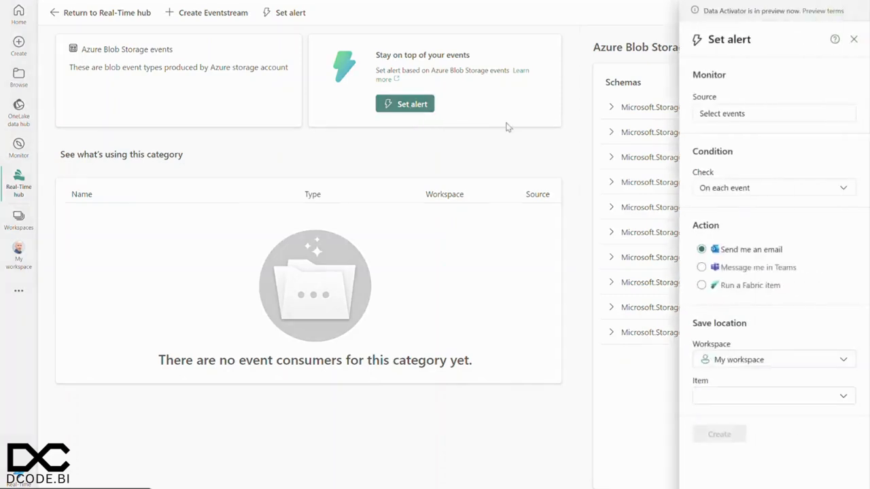
{"action": "left_click", "coordinate": [761, 113]}
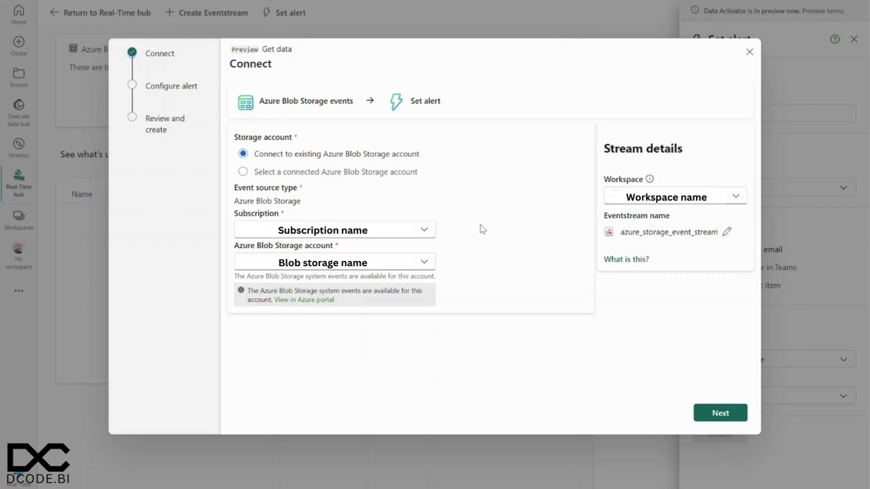
Step: Rename the eventstream as Event_based_trigger_load_pipeline and continue to the event type configuration
{"action": "left_click", "coordinate": [726, 231]}
{"action": "left_click", "coordinate": [677, 233]}
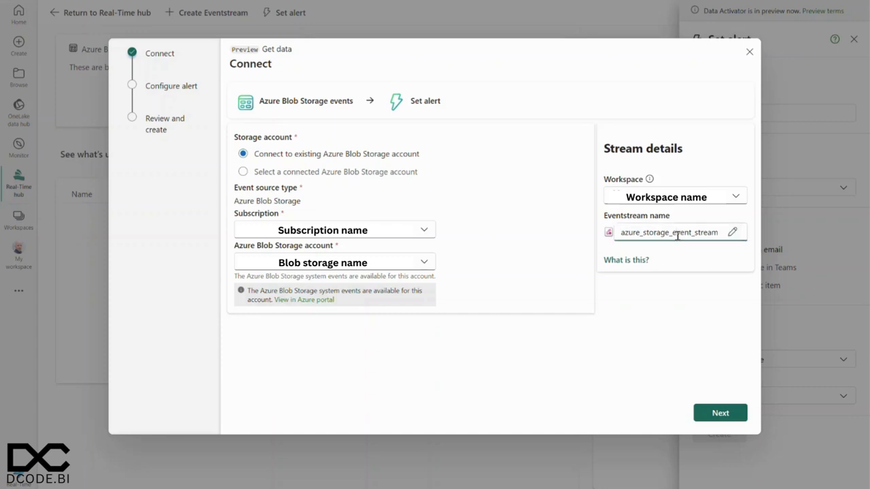
{"action": "double_click", "coordinate": [677, 233]}
{"action": "type", "text": "Event_based_tr"}
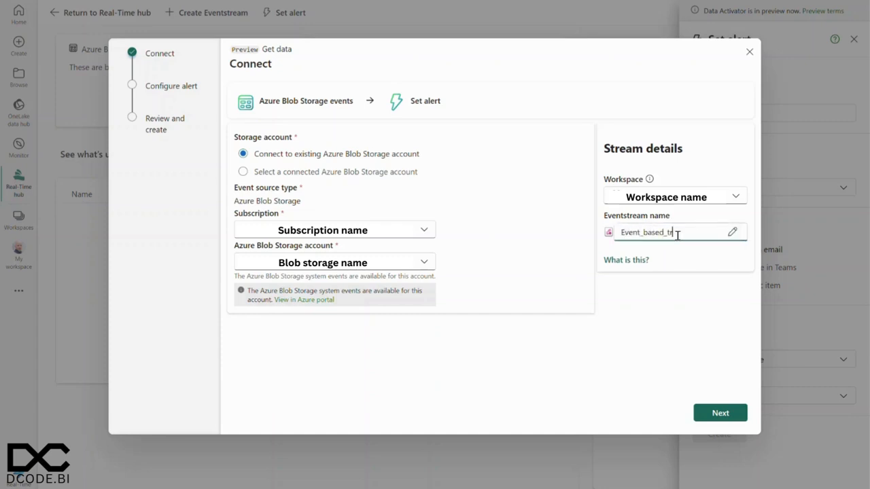
{"action": "type", "text": "igger_load_pipeline"}
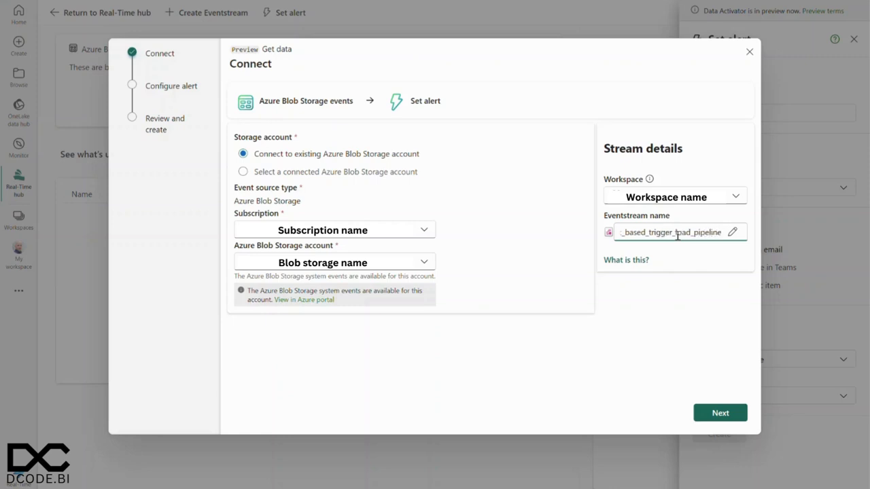
{"action": "left_click", "coordinate": [717, 414]}
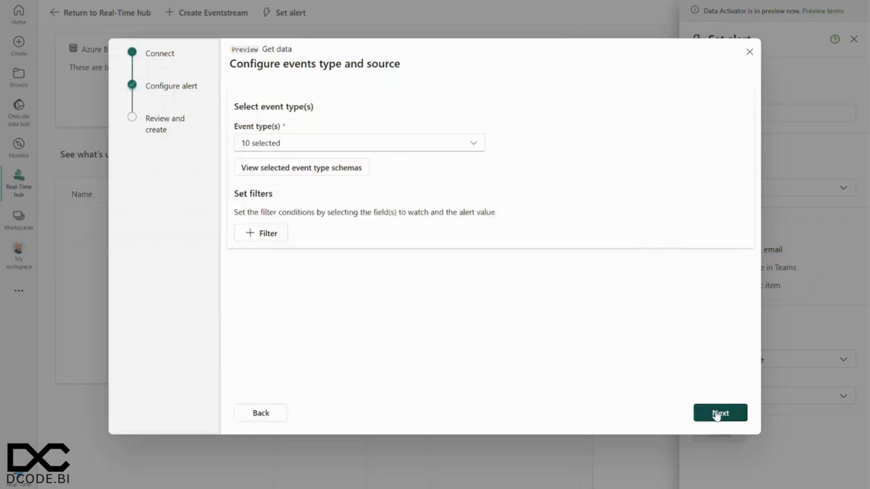
Step: Clear all selected event types and choose only Microsoft.Storage.BlobCreated
{"action": "left_click", "coordinate": [301, 144]}
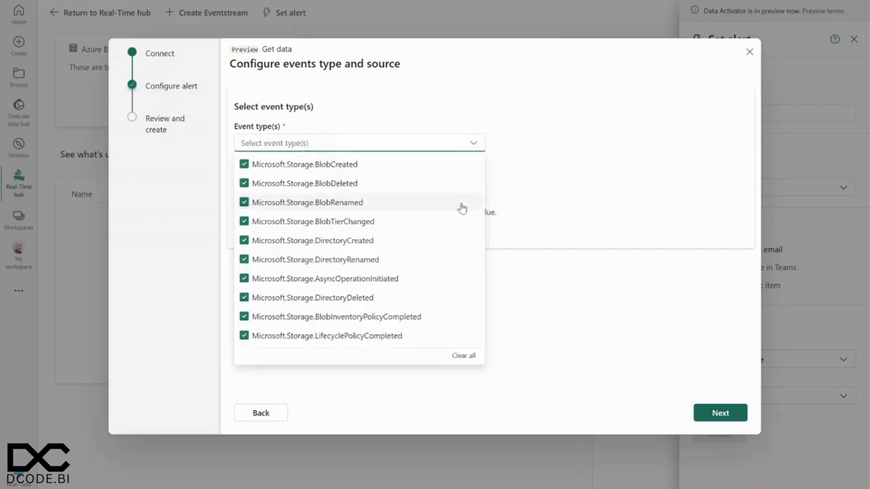
{"action": "left_click", "coordinate": [467, 361]}
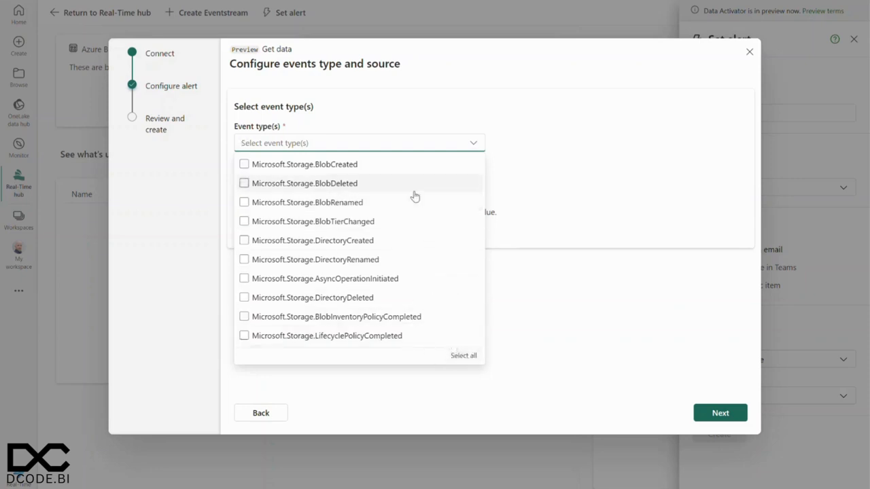
{"action": "left_click", "coordinate": [244, 165]}
{"action": "left_click", "coordinate": [569, 157]}
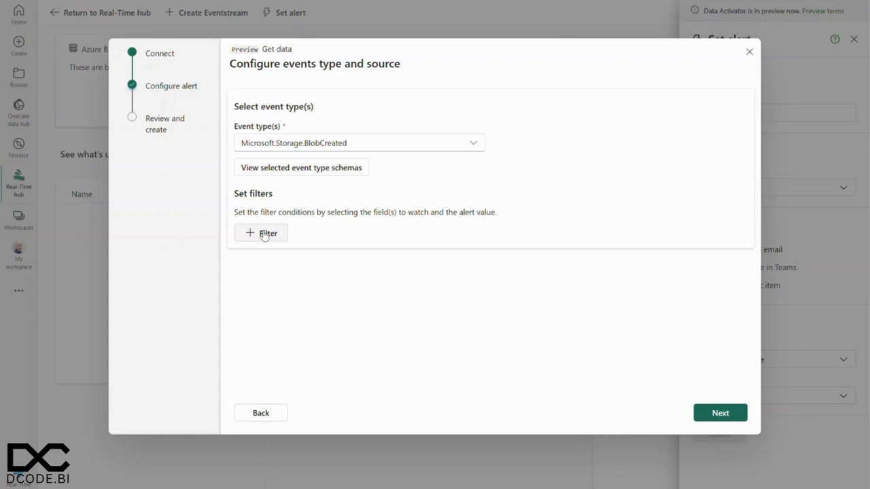
Step: Add an empty event filter, examine its available fields and operators, and remove it again
{"action": "left_click", "coordinate": [264, 235]}
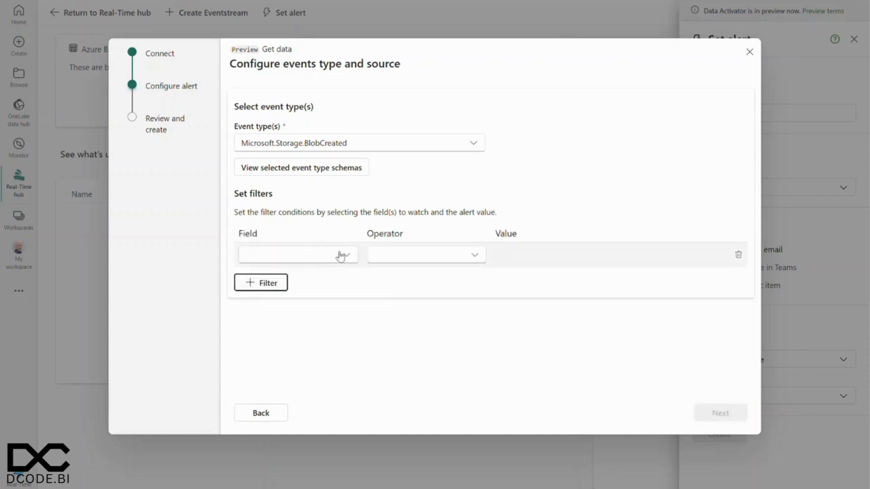
{"action": "left_click", "coordinate": [340, 255]}
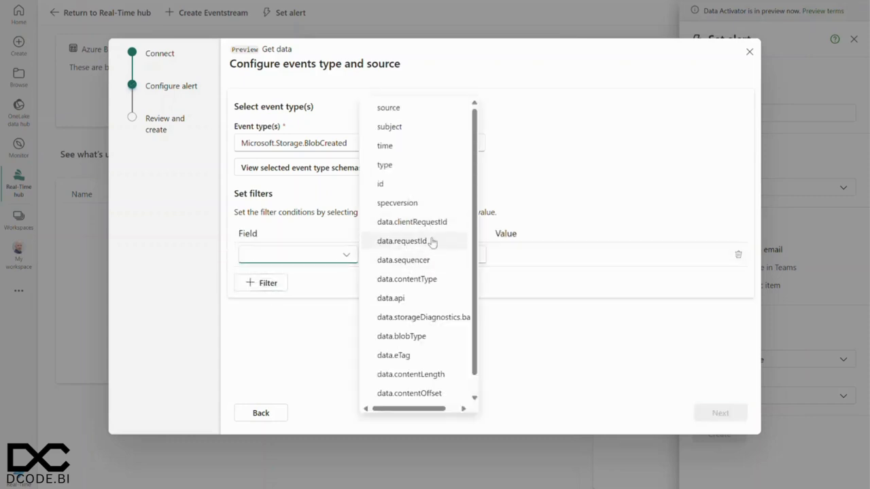
{"action": "scroll", "coordinate": [433, 228], "scroll_direction": "down", "scroll_amount": 1}
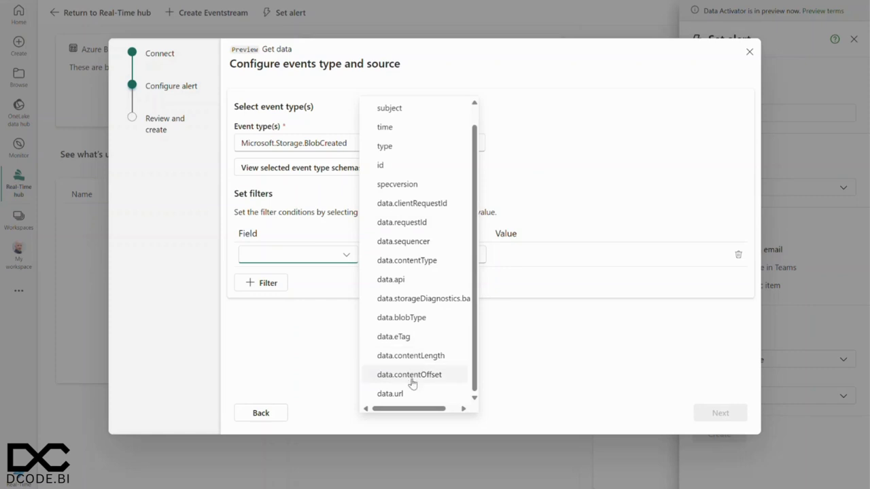
{"action": "scroll", "coordinate": [416, 371], "scroll_direction": "up", "scroll_amount": 1}
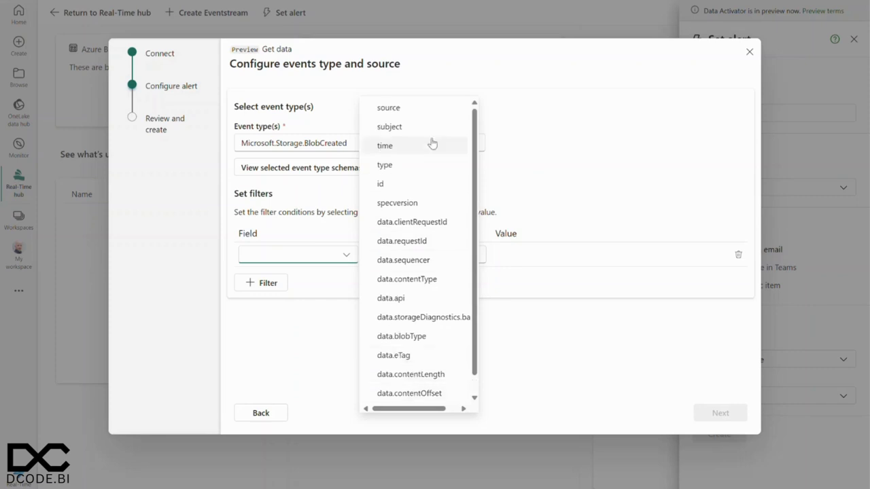
{"action": "left_click", "coordinate": [524, 130]}
{"action": "left_click", "coordinate": [541, 193]}
{"action": "left_click", "coordinate": [472, 254]}
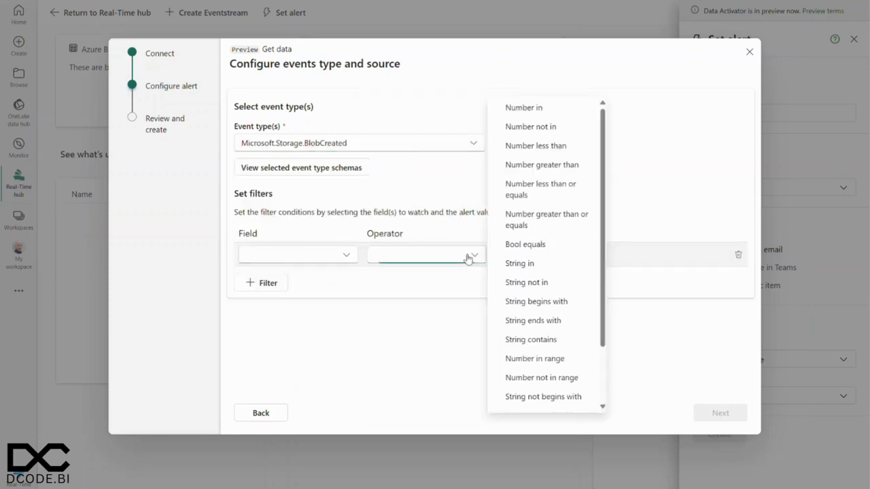
{"action": "mouse_move", "coordinate": [605, 213]}
{"action": "left_mouse_down"}
{"action": "mouse_move", "coordinate": [611, 288]}
{"action": "mouse_move", "coordinate": [613, 213]}
{"action": "left_mouse_up"}
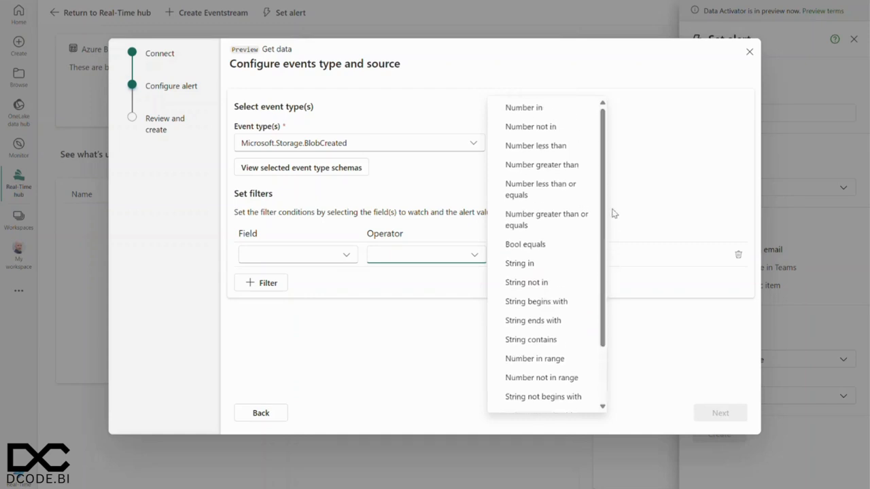
{"action": "left_click", "coordinate": [628, 178]}
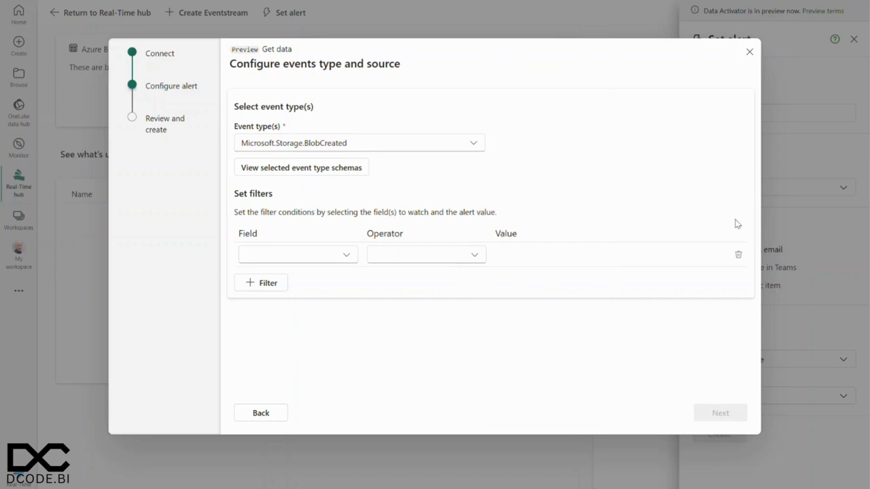
{"action": "left_click", "coordinate": [738, 254]}
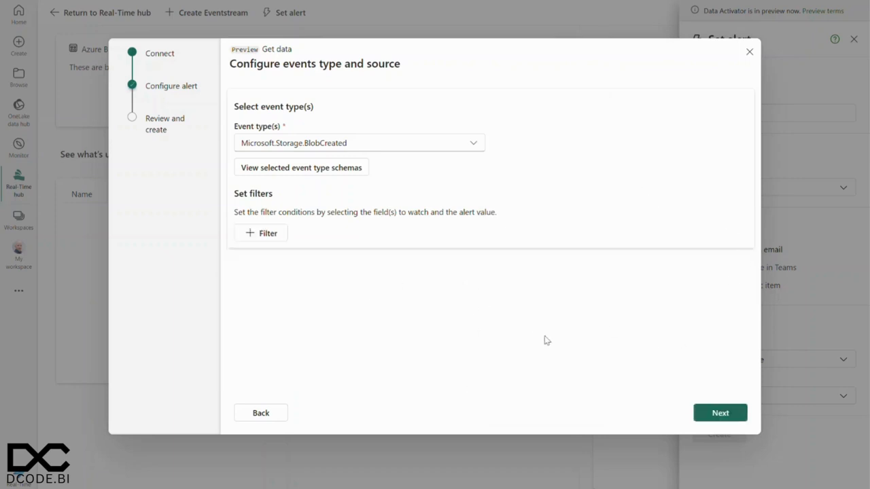
Step: Proceed to the review of the Azure Blob Storage event configuration and create the source
{"action": "left_click", "coordinate": [719, 413]}
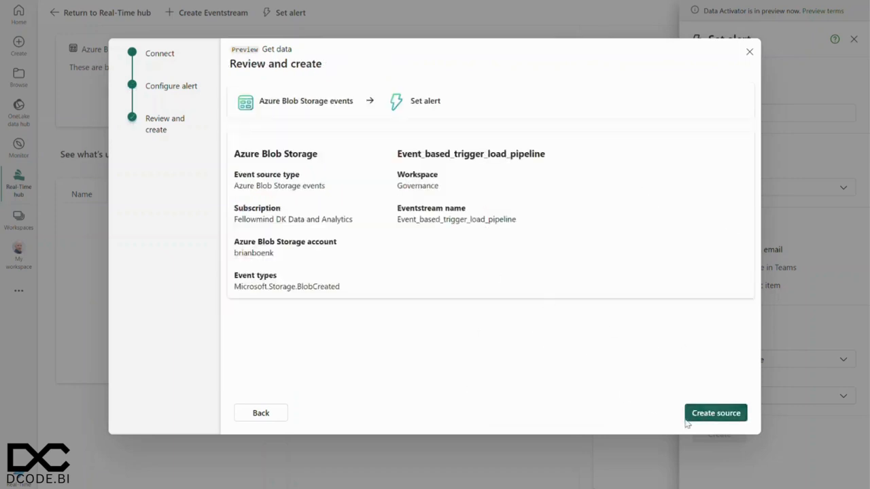
{"action": "left_click", "coordinate": [711, 416]}
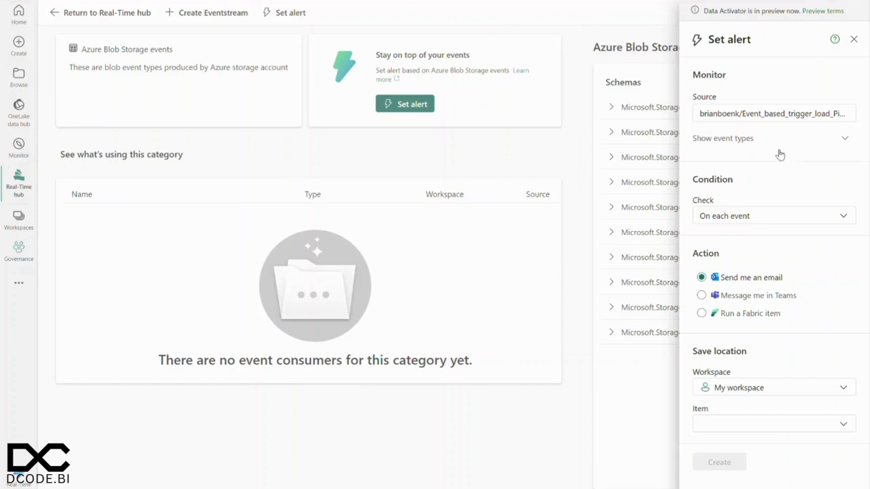
Step: Keep the alert condition at On each event and set the action to run the CopyTaxiDataToLakehouse pipeline as a Fabric item
{"action": "left_click", "coordinate": [762, 215]}
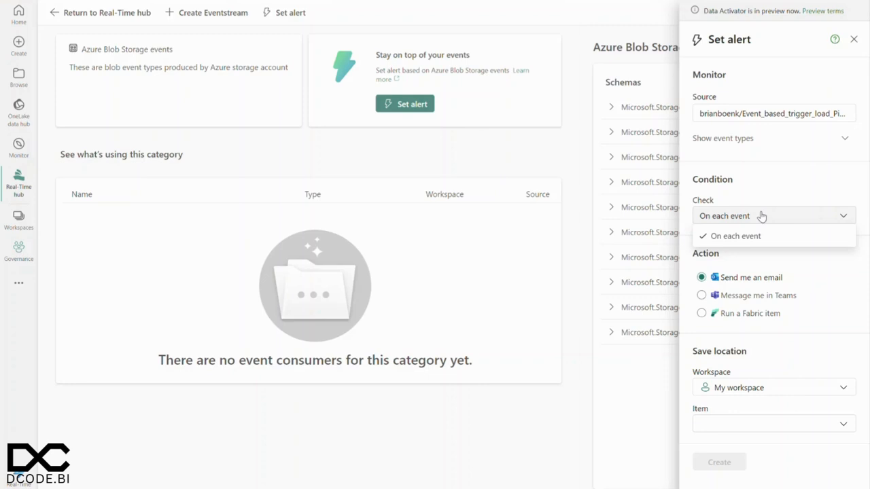
{"action": "left_click", "coordinate": [762, 215]}
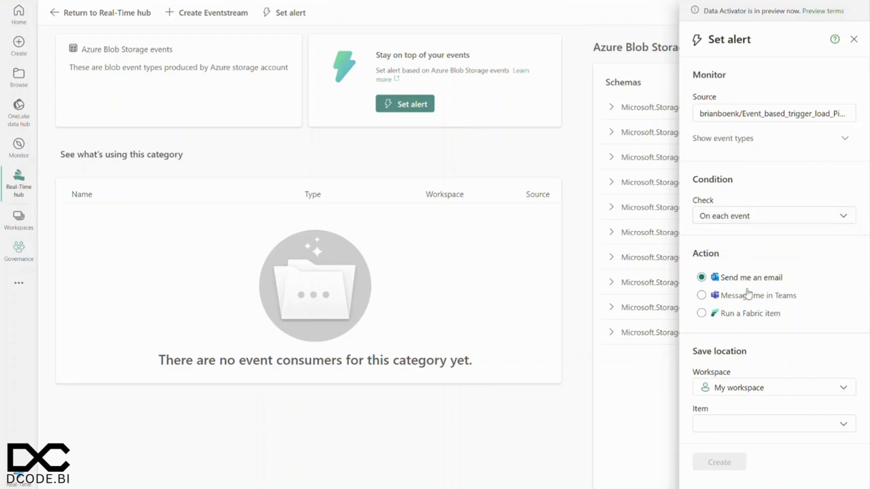
{"action": "left_click", "coordinate": [702, 315]}
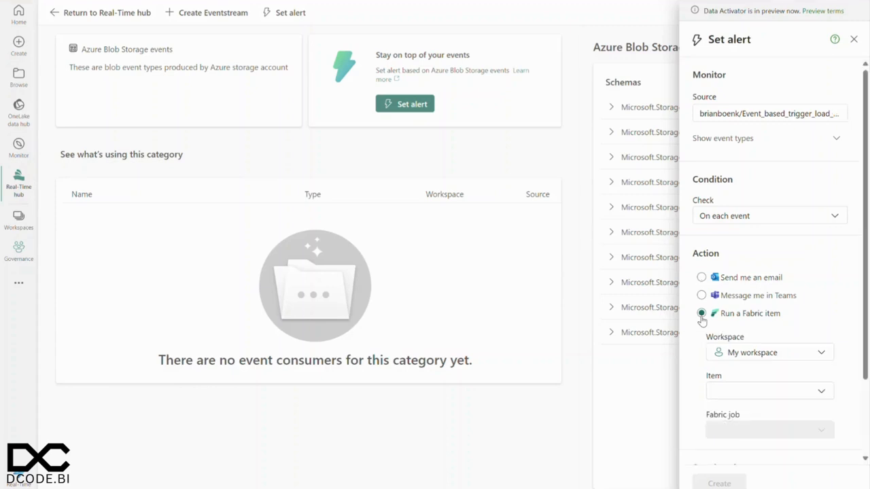
{"action": "left_click", "coordinate": [765, 401]}
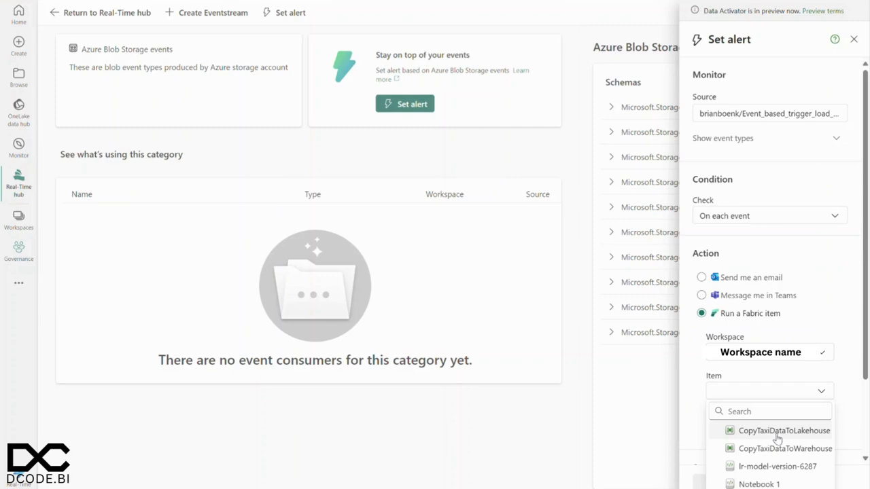
{"action": "left_click", "coordinate": [776, 431]}
{"action": "scroll", "coordinate": [765, 371], "scroll_direction": "down", "scroll_amount": 2}
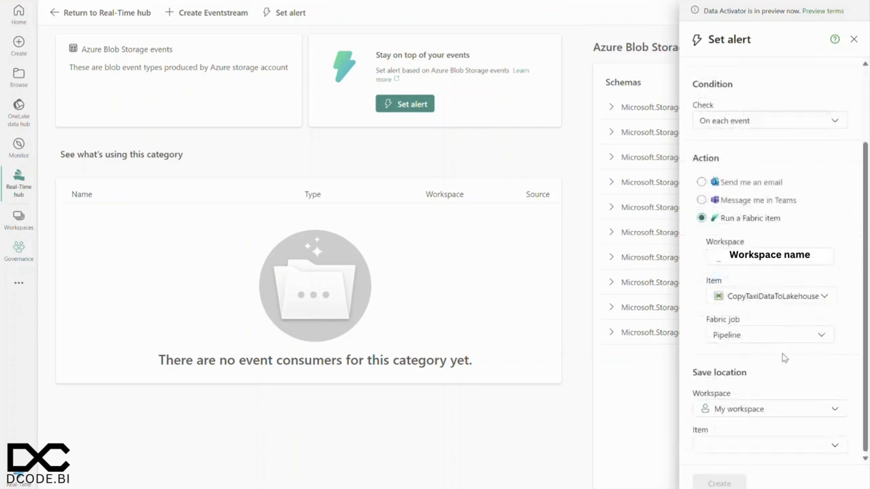
Step: Choose the workspace to save in, name a new item StartDataWarehouseLoad, and create the alert
{"action": "left_click", "coordinate": [783, 409]}
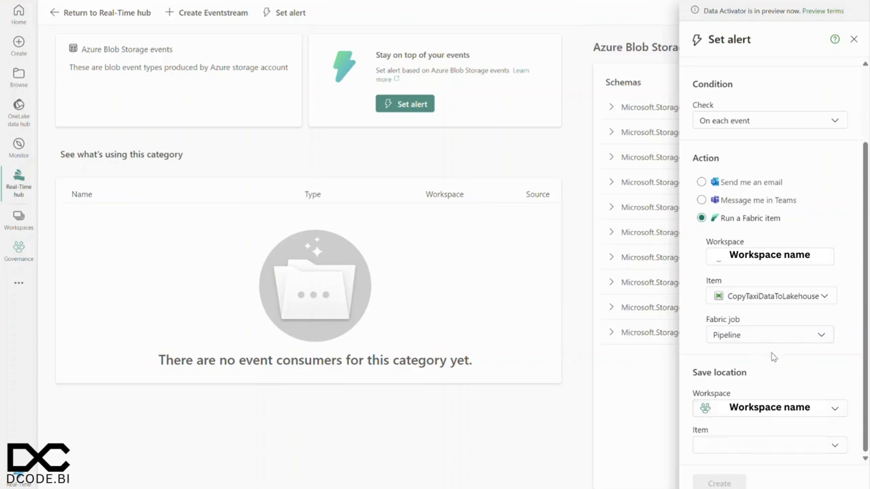
{"action": "left_click", "coordinate": [772, 445]}
{"action": "left_click", "coordinate": [761, 431]}
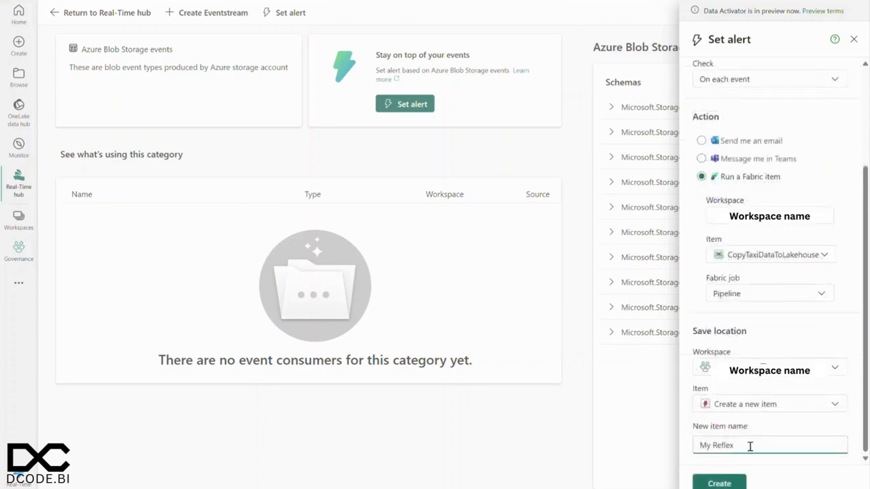
{"action": "left_click_drag", "start_coordinate": [750, 447], "coordinate": [688, 452]}
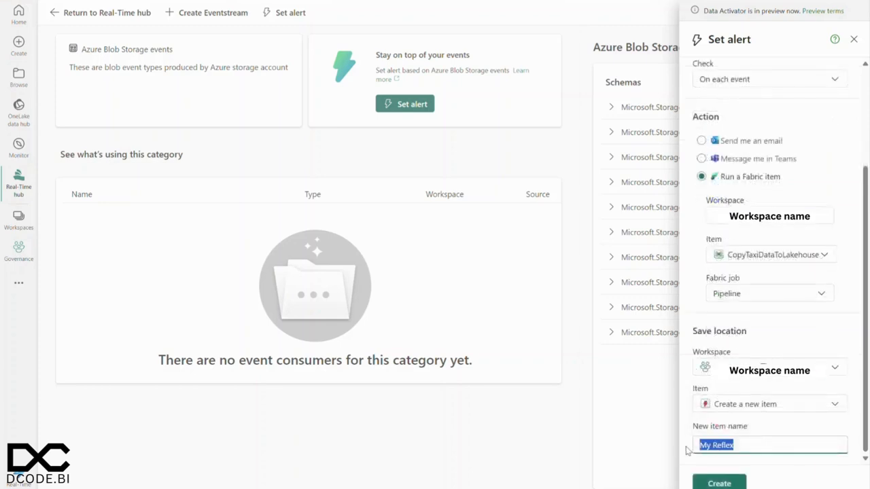
{"action": "type", "text": "StartDataWarehouseLoad"}
{"action": "left_click", "coordinate": [718, 481]}
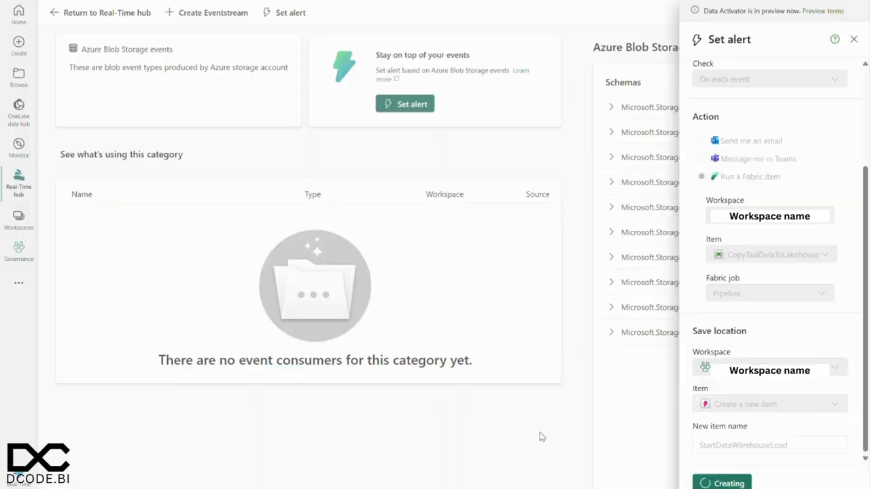